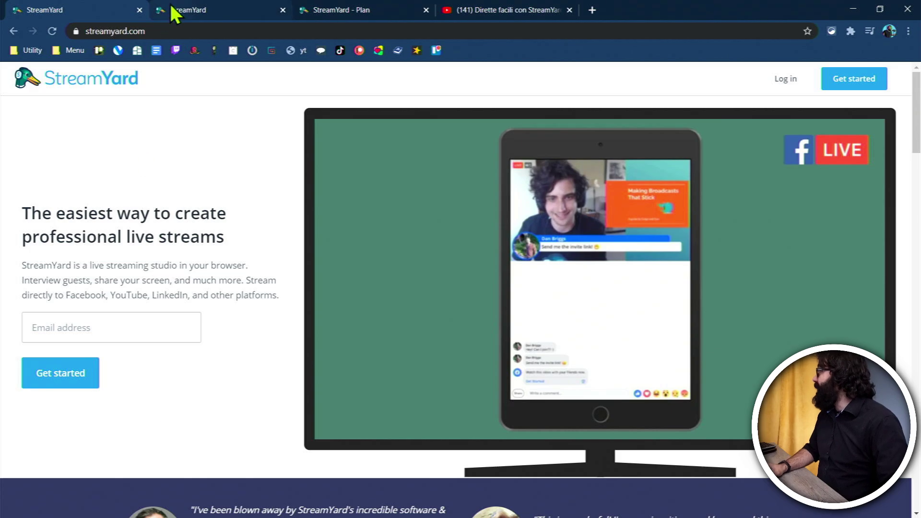
Review the account's Broadcasts and Destinations pages and the comparison of the Free, Basic and Professional plans.
left_click(206, 11)
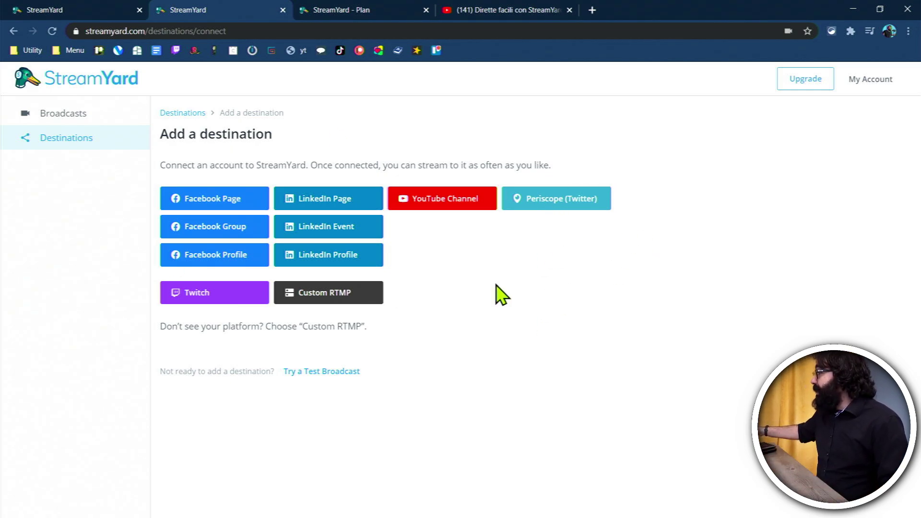
left_click(62, 120)
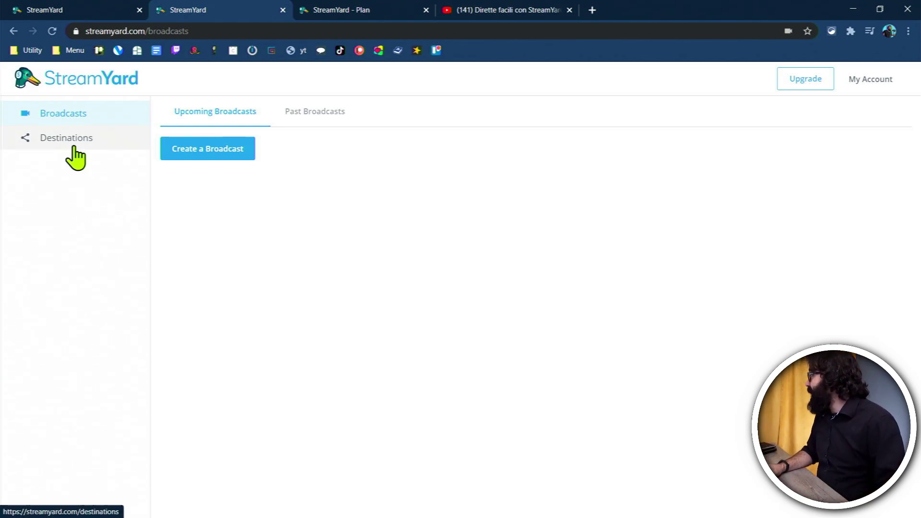
left_click(67, 143)
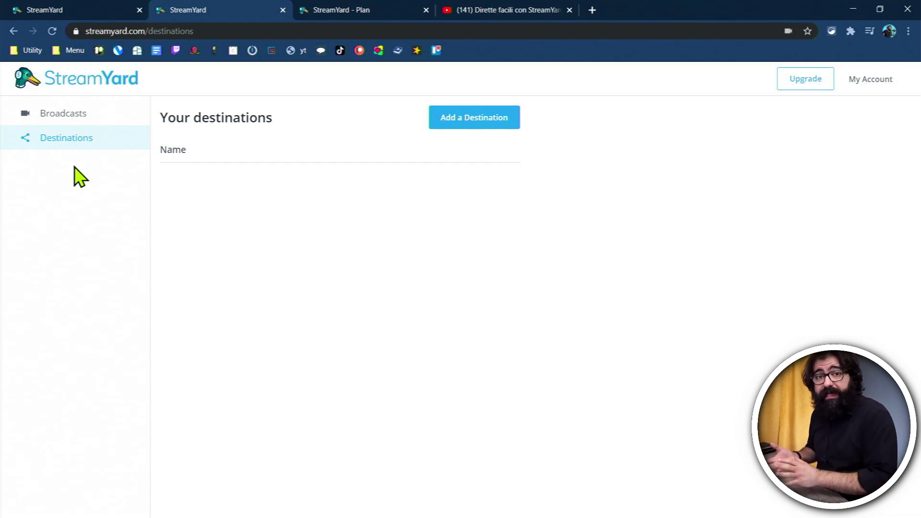
left_click(348, 9)
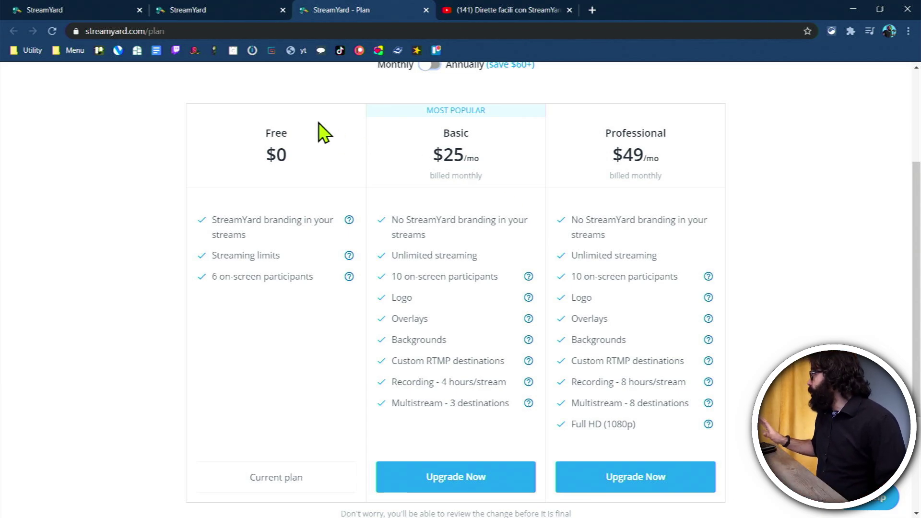
left_click(218, 10)
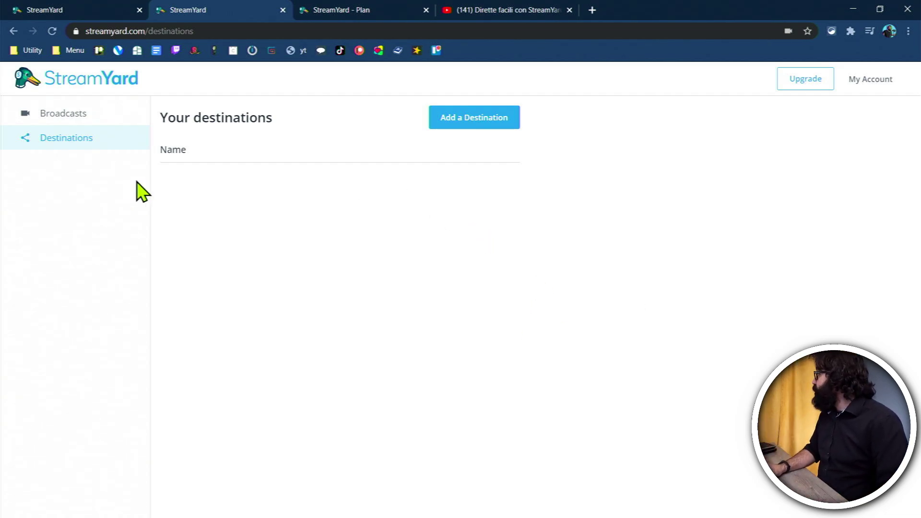
Add a YouTube channel as a destination by authorizing access with the personal Google account, and check the destination list.
left_click(488, 122)
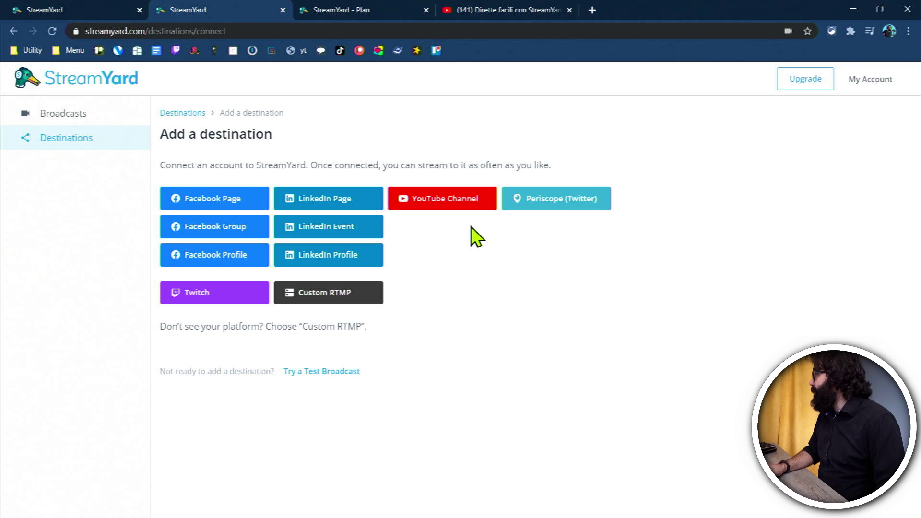
left_click(448, 215)
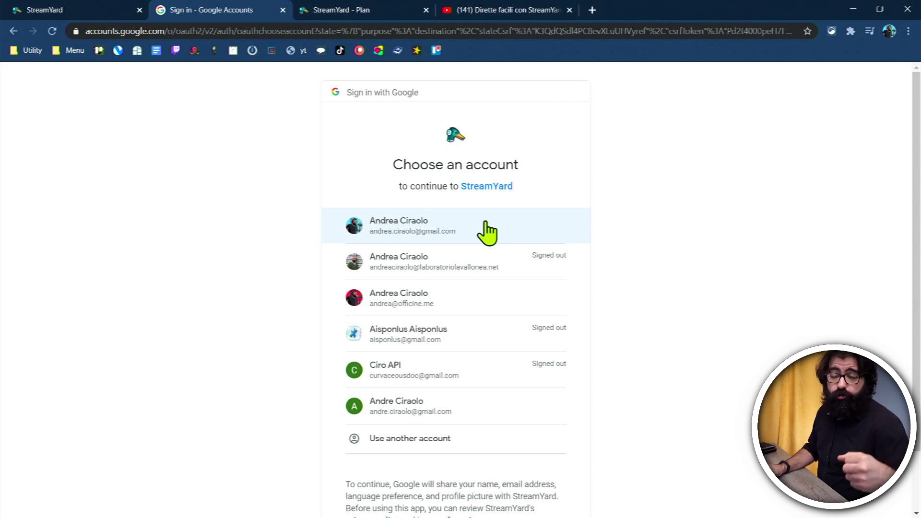
left_click(459, 238)
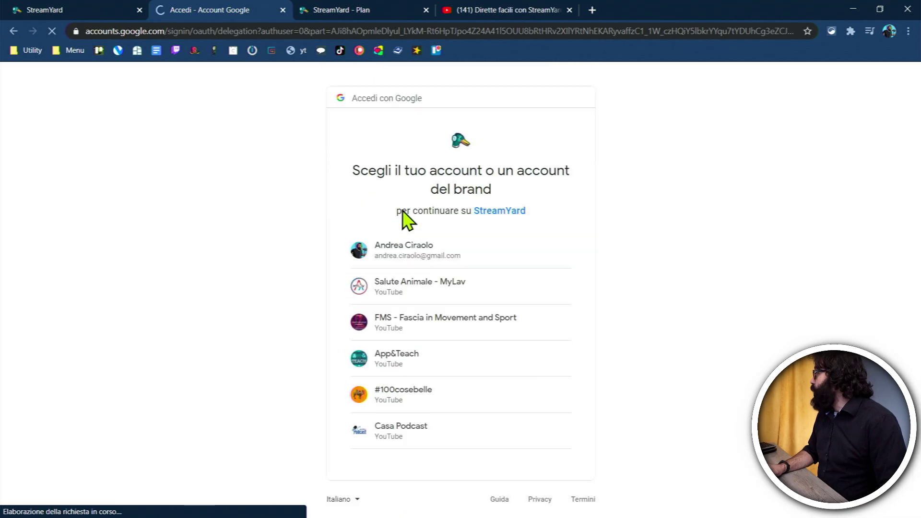
left_click(447, 261)
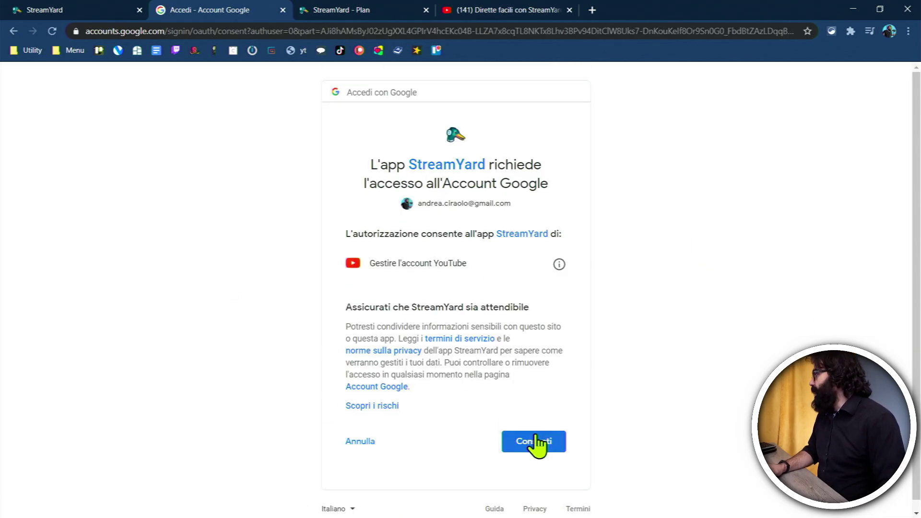
left_click(536, 444)
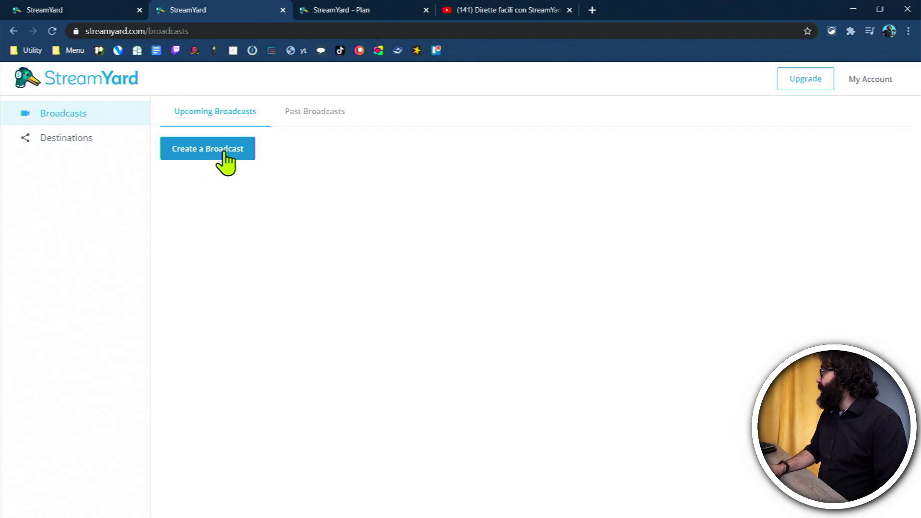
left_click(90, 156)
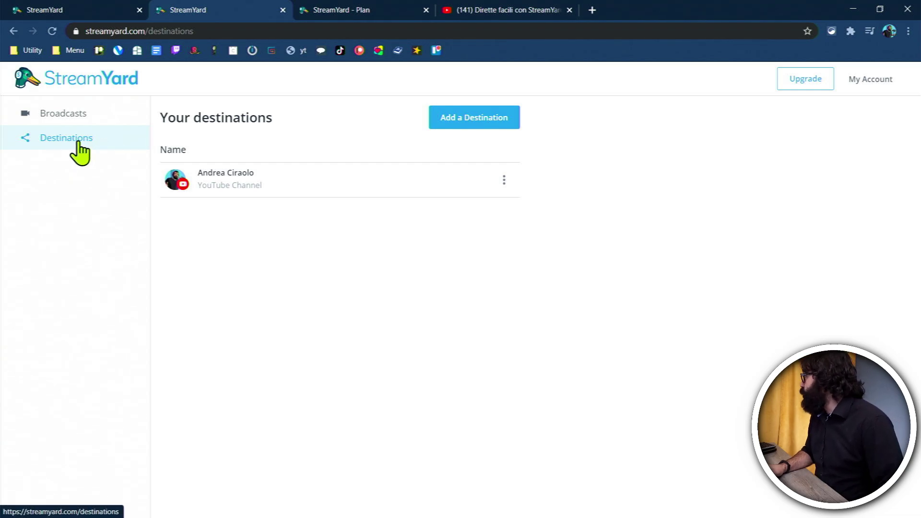
Start a new broadcast to the connected YouTube channel and title it "Una diretta molto bella".
left_click(60, 115)
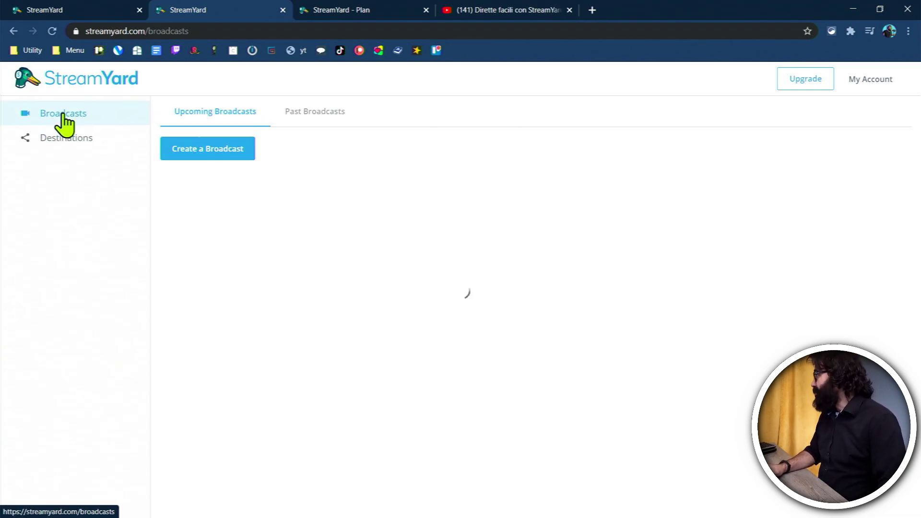
left_click(212, 149)
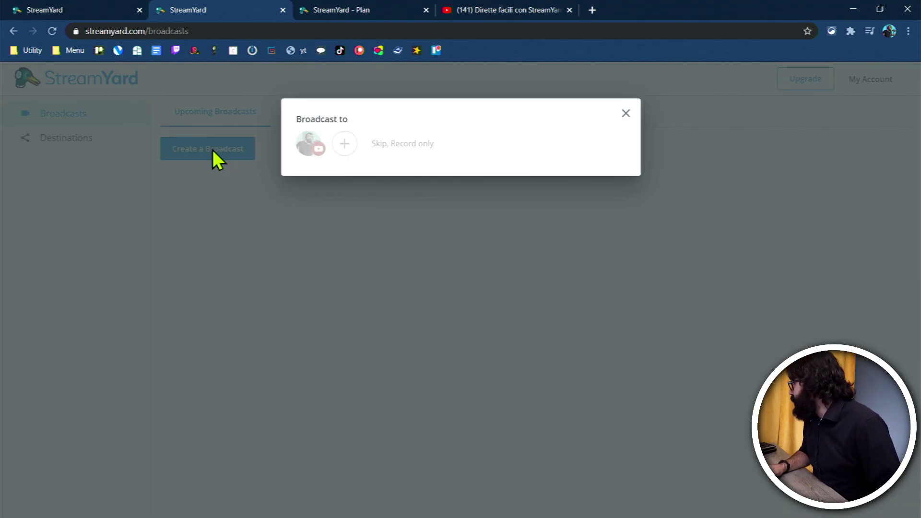
left_click(305, 150)
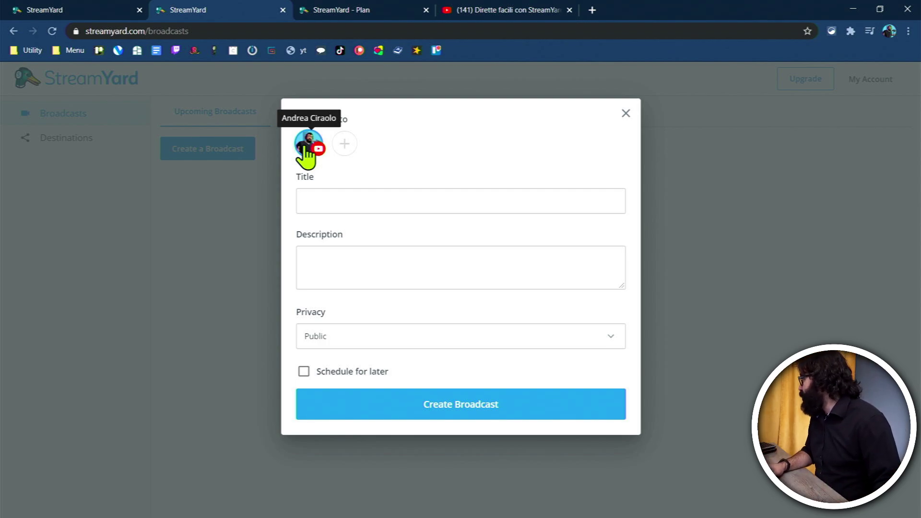
left_click(340, 197)
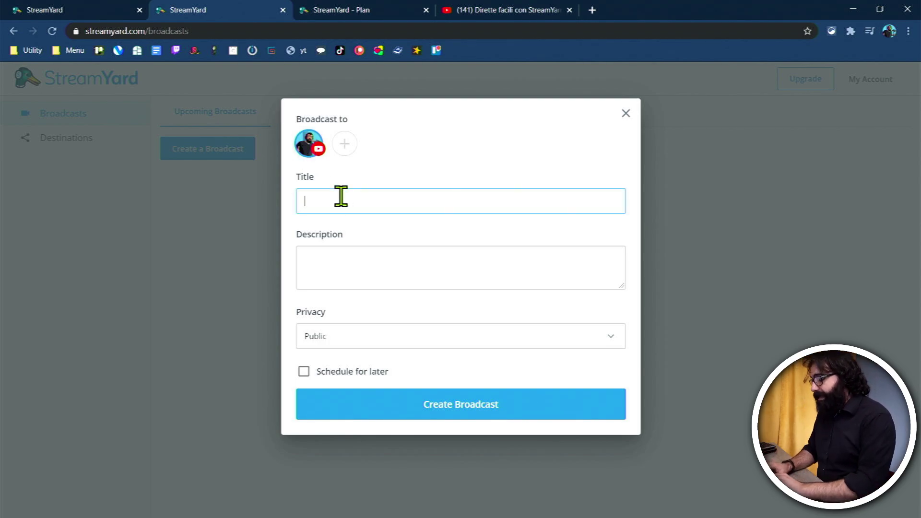
type("Una diretta mo")
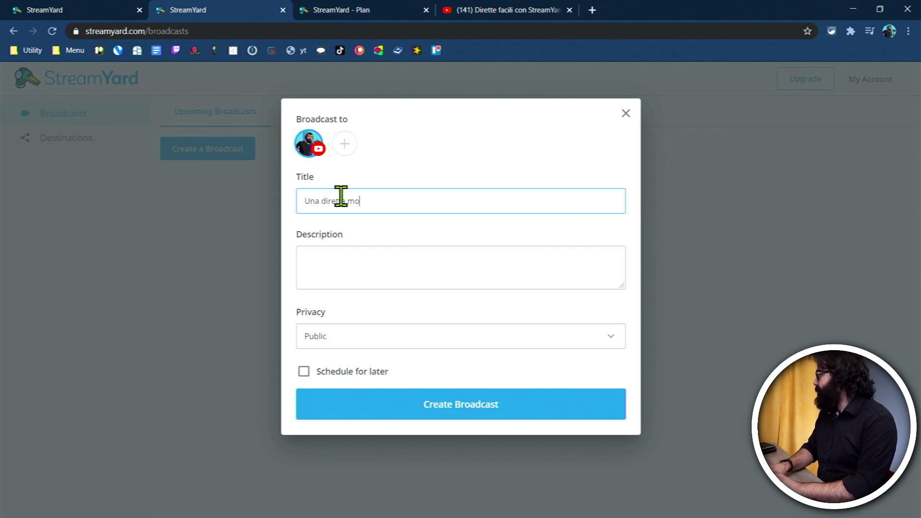
type("lto bella")
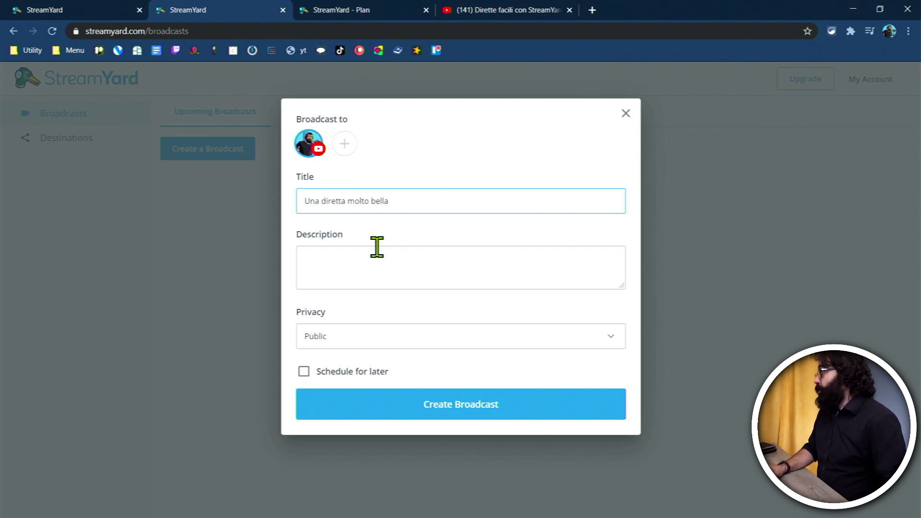
Leave the broadcast's description empty and set its privacy to Private.
left_click(377, 248)
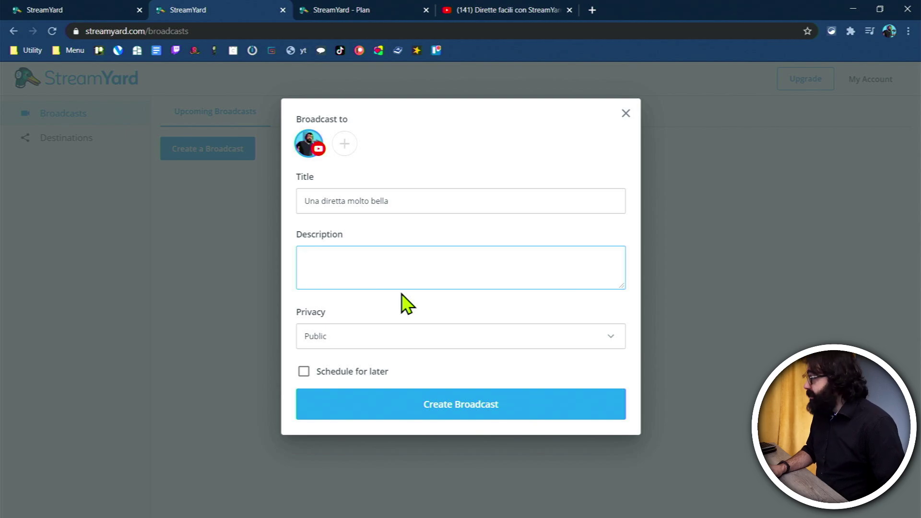
left_click(388, 344)
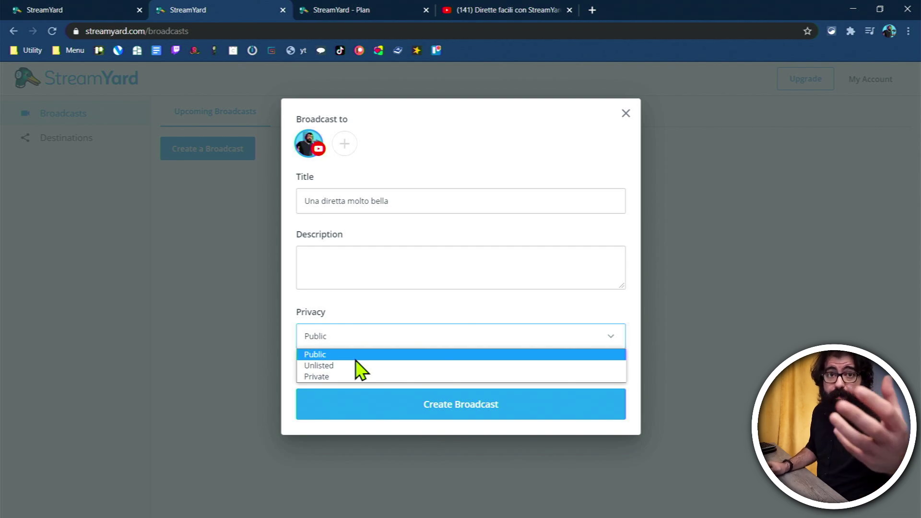
left_click(335, 376)
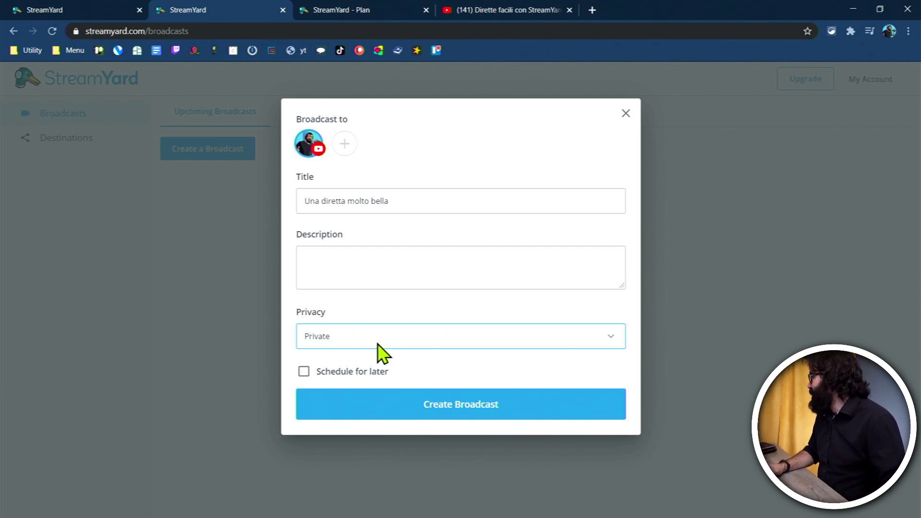
Try the option to schedule the broadcast for a later time, and turn it off again.
left_click(339, 379)
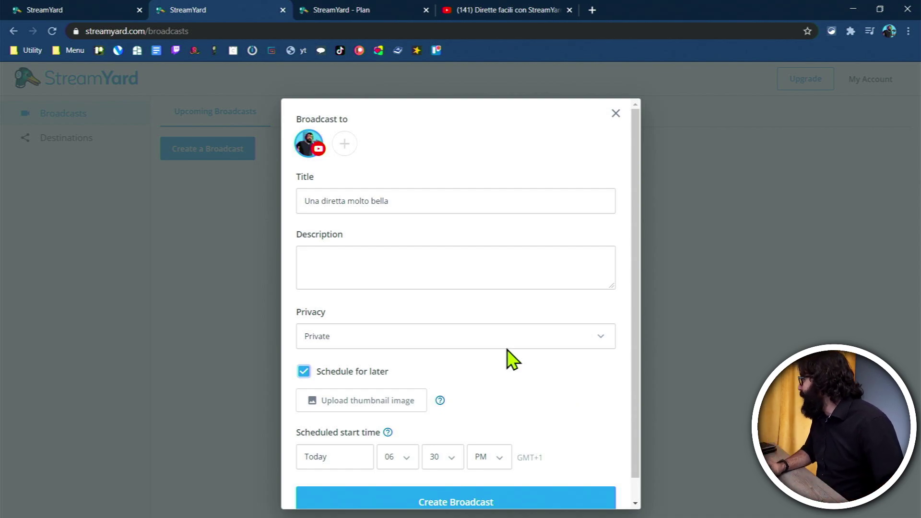
scroll(540, 350, "down", 1)
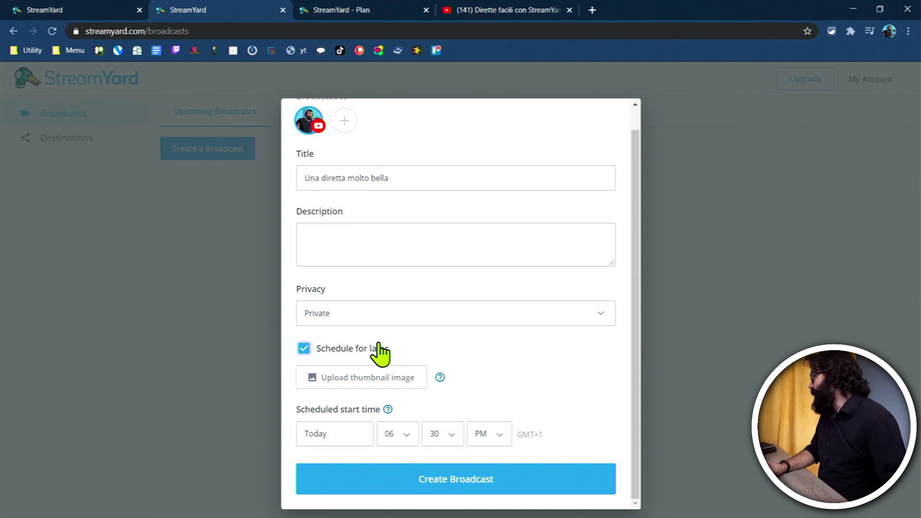
left_click(321, 350)
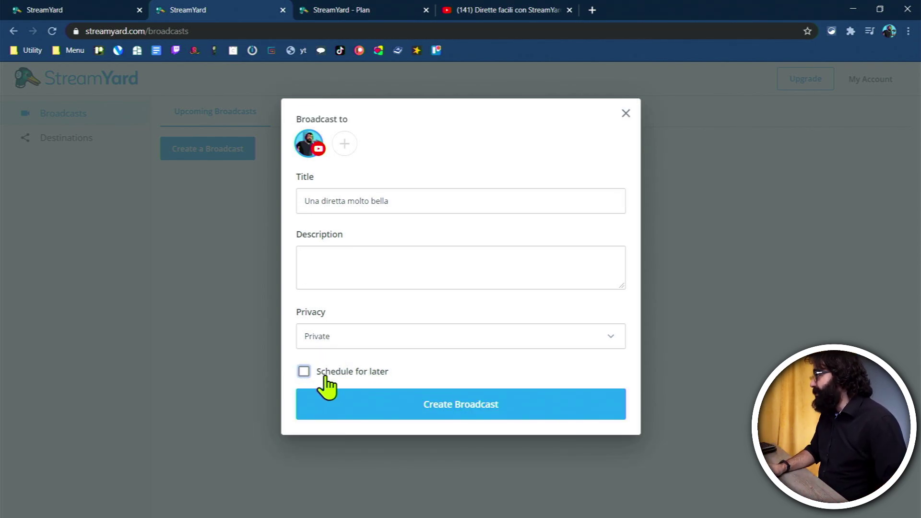
Create the private broadcast and proceed to its camera and microphone check.
left_click(507, 418)
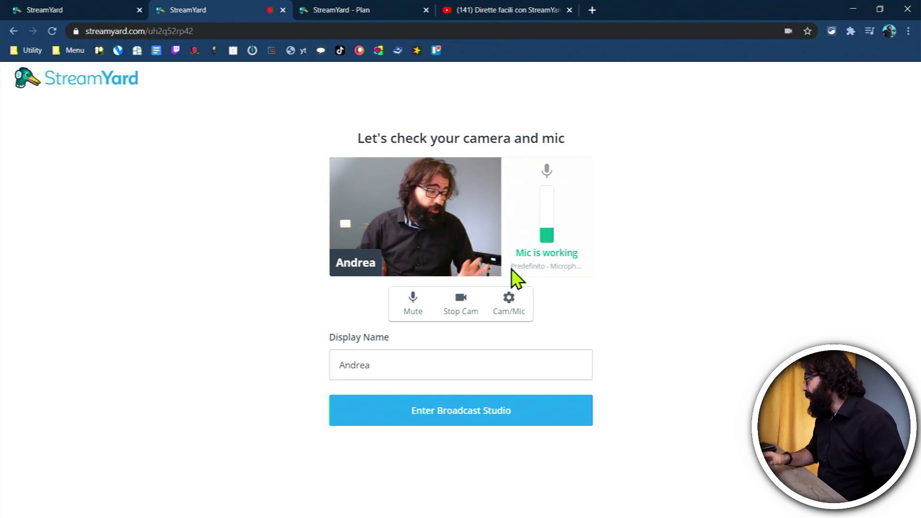
Try muting the microphone and stopping the camera, and turn both back on.
left_click(419, 316)
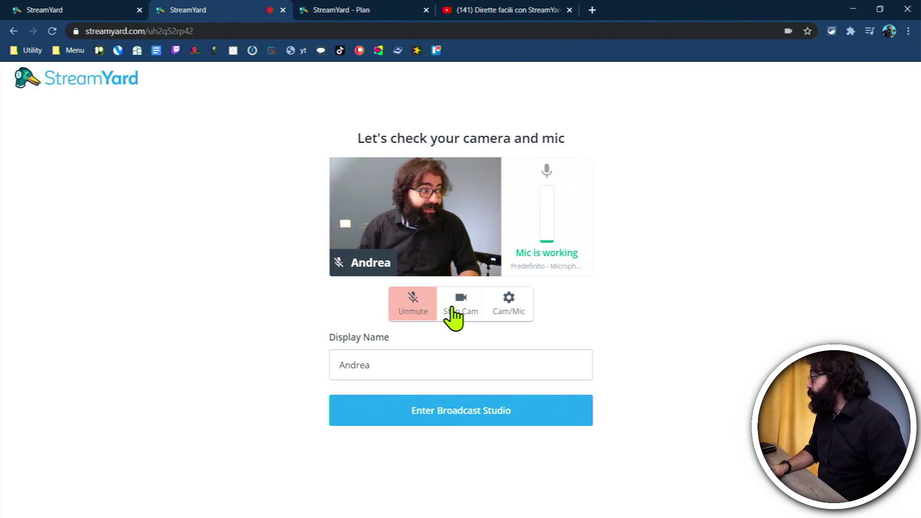
left_click(454, 317)
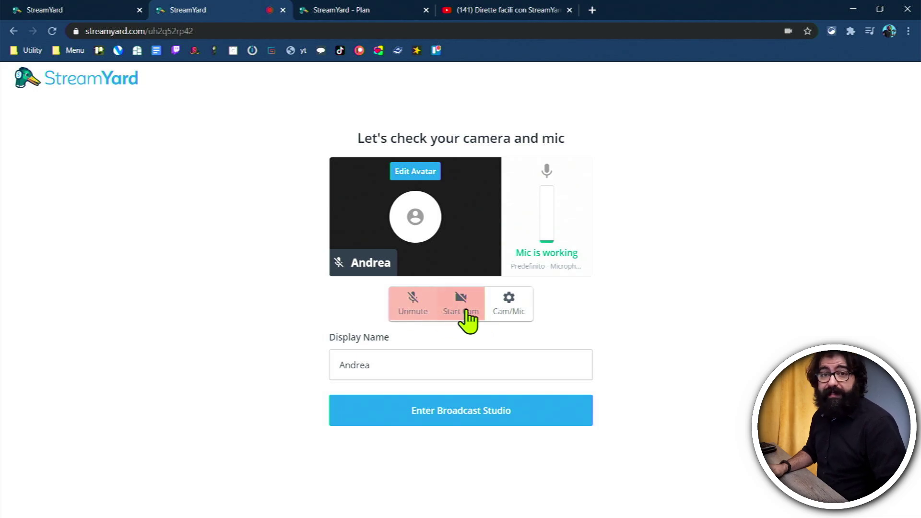
left_click(466, 316)
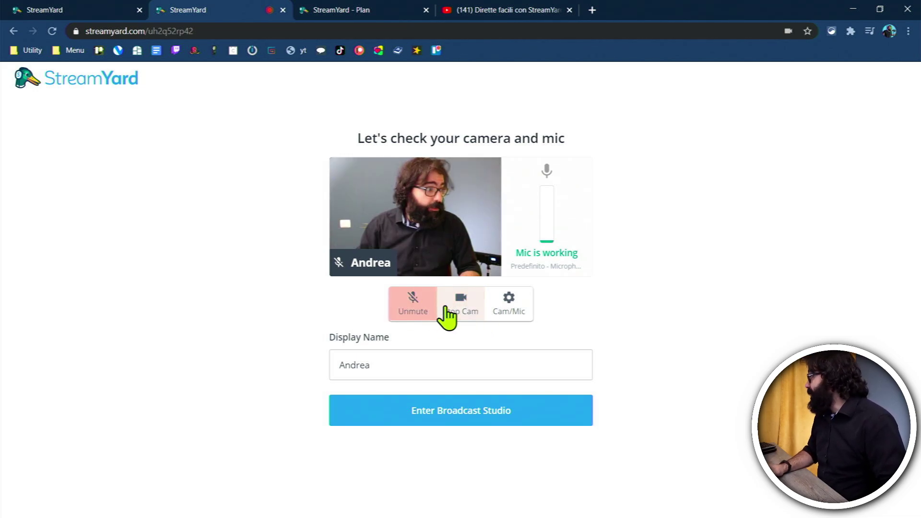
left_click(413, 305)
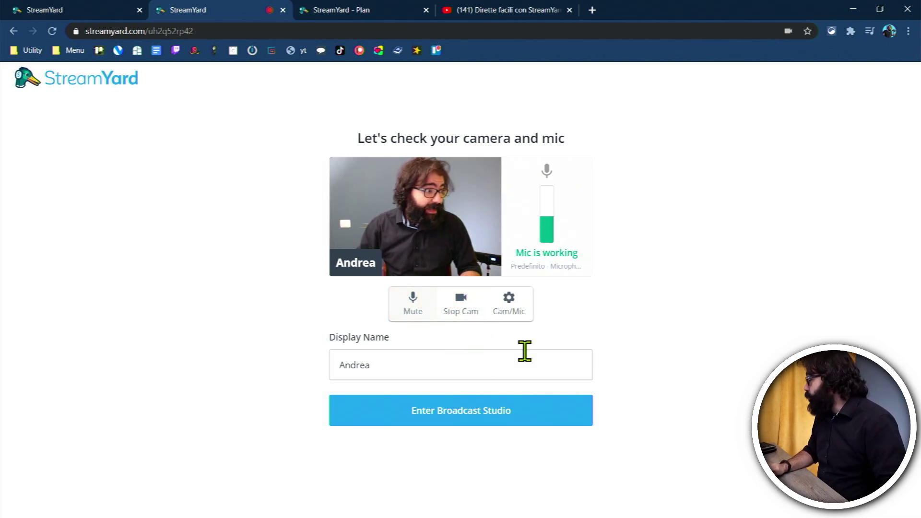
Review the camera and audio device settings and close them without changes.
left_click(512, 309)
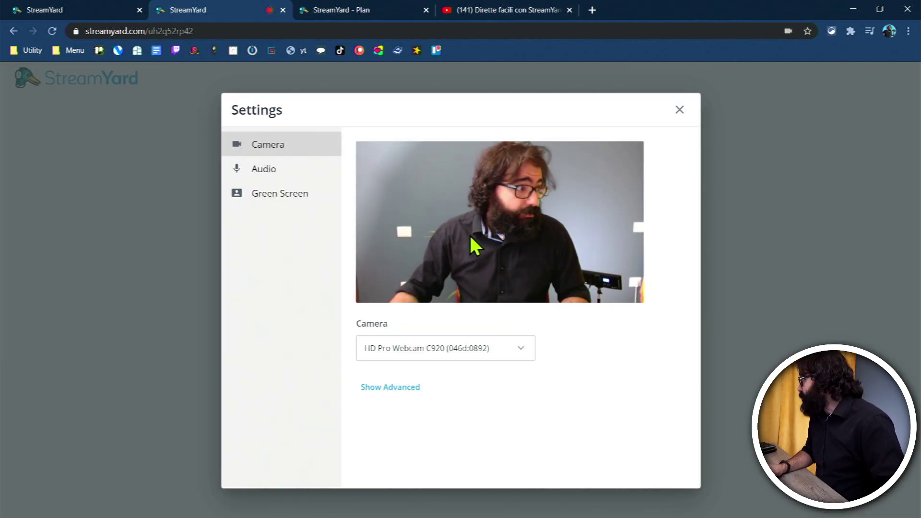
left_click(294, 177)
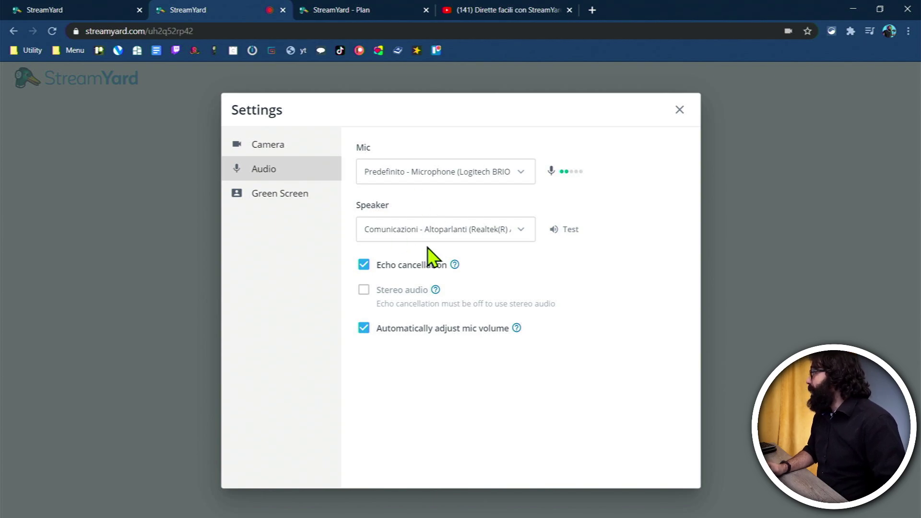
left_click(295, 145)
left_click(287, 168)
left_click(287, 145)
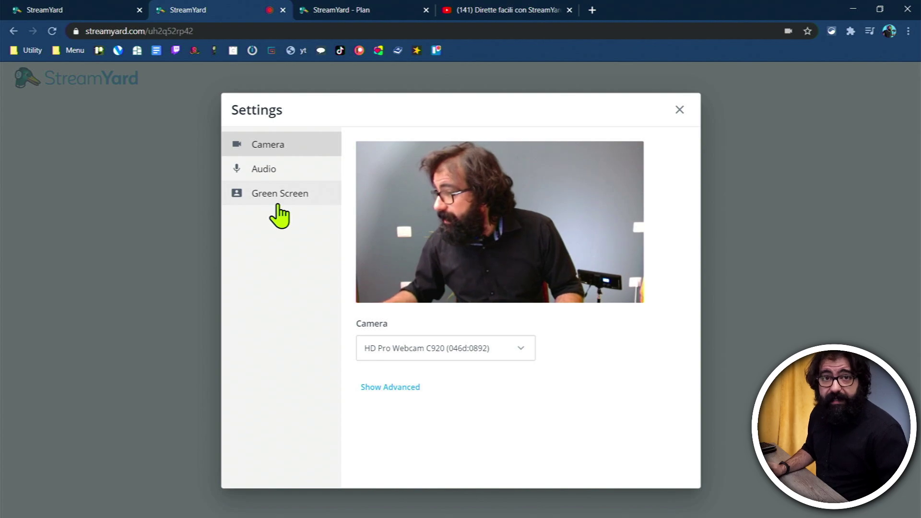
left_click(680, 111)
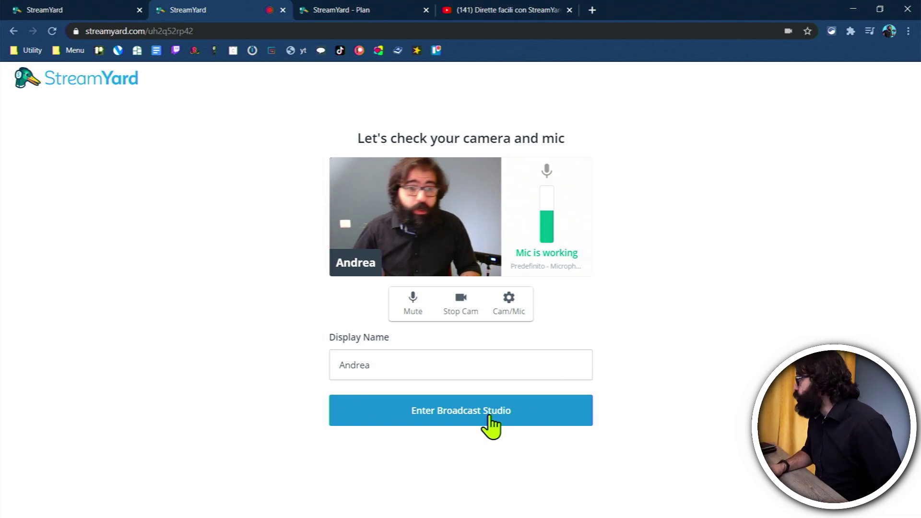
Enter the broadcast studio, dismiss the hint, and add the host's own camera and audio to the stream.
left_click(507, 413)
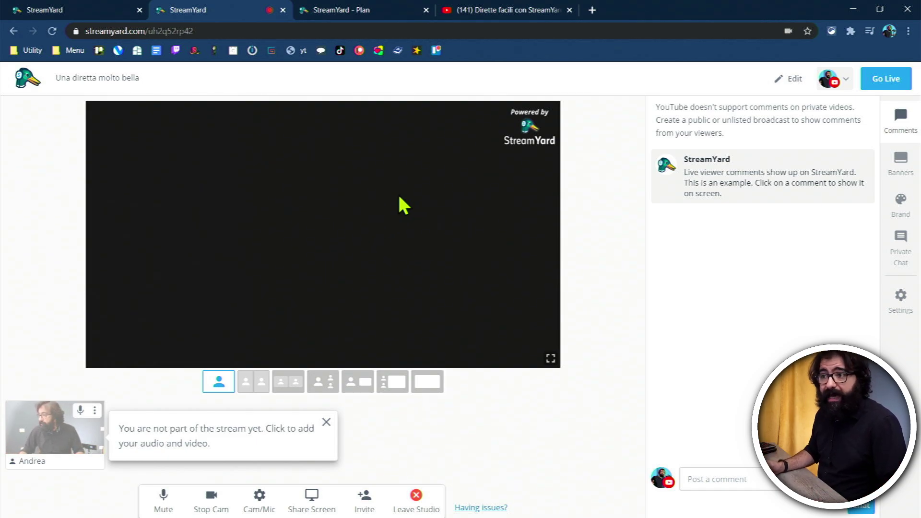
left_click(326, 428)
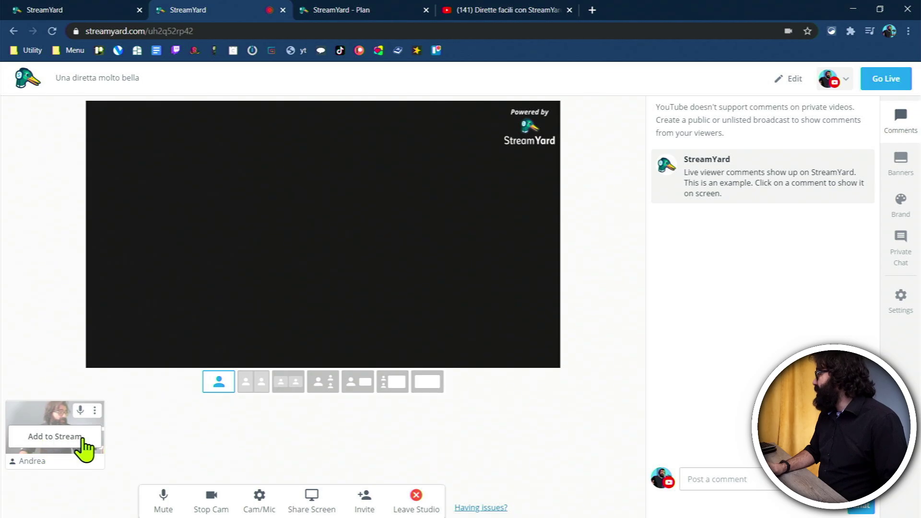
left_click(55, 437)
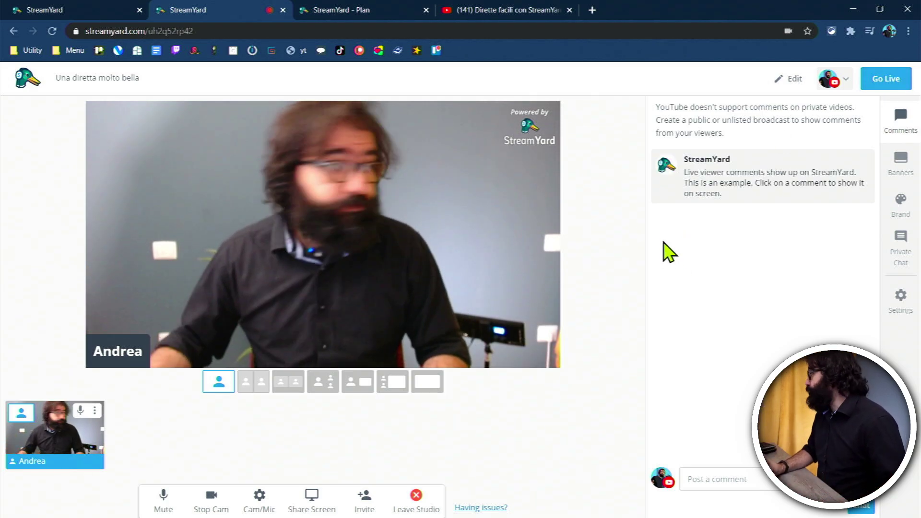
Check the on-screen participant limits in the plan comparison and return to the broadcast studio.
mouse_move(106, 439)
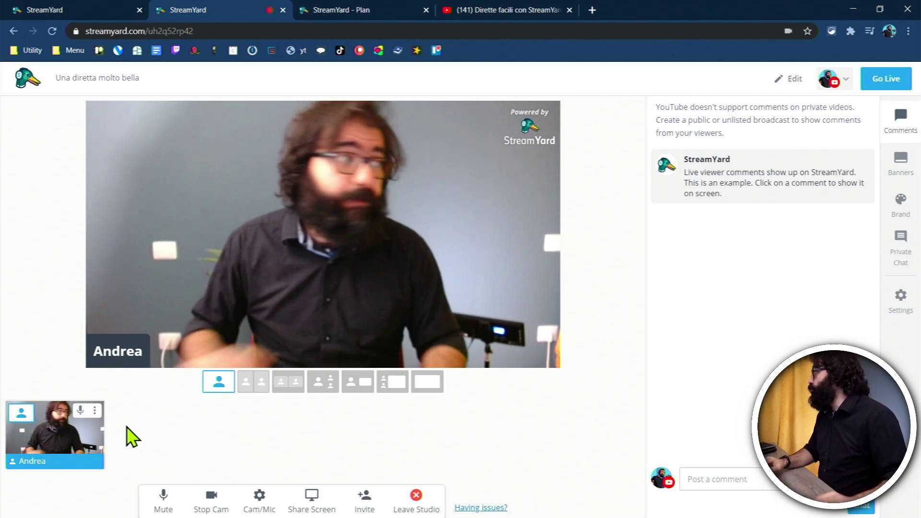
left_click(306, 14)
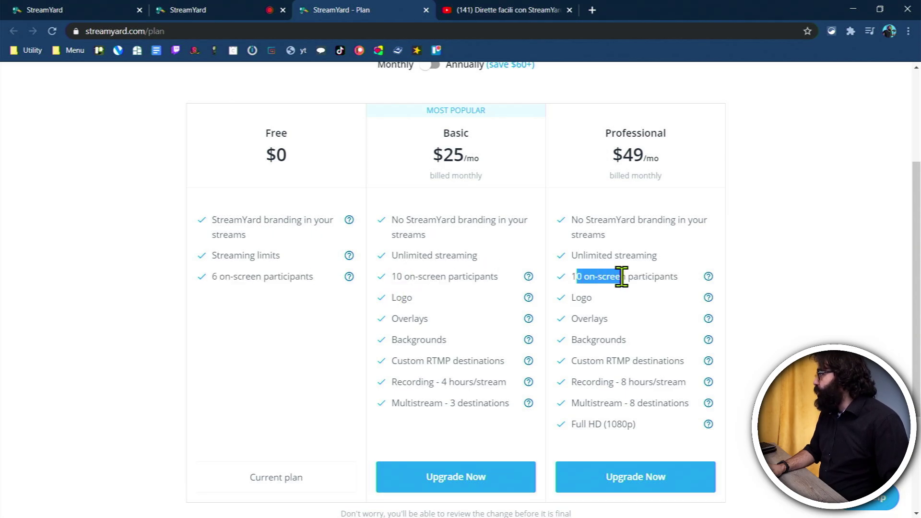
left_click(230, 10)
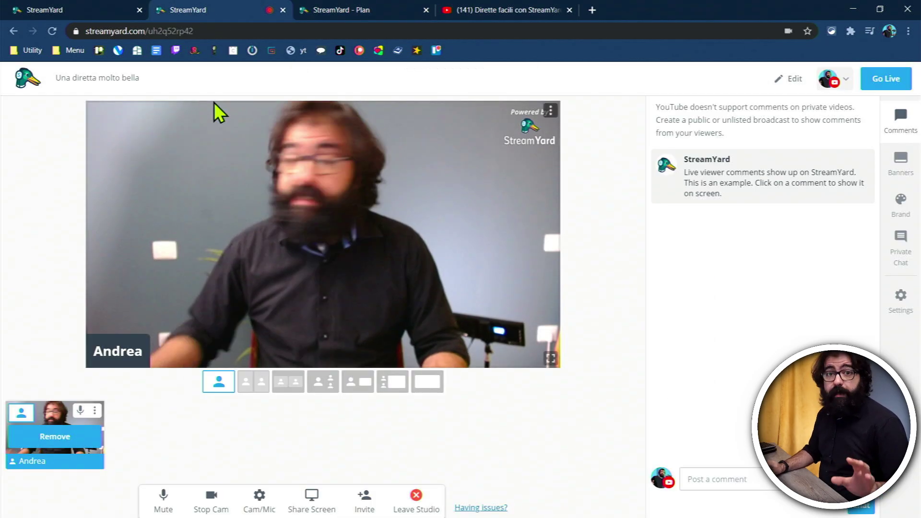